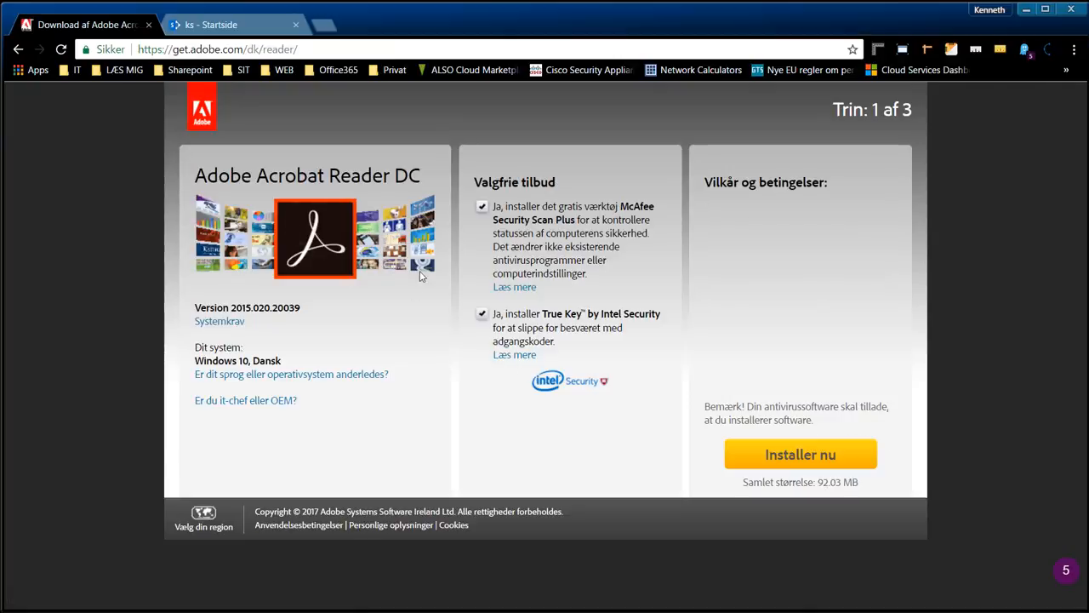
- Exclude the optional McAfee Security Scan Plus and True Key offers from the Adobe Acrobat Reader DC download
{"action": "left_click", "coordinate": [479, 208]}
{"action": "left_click", "coordinate": [483, 315]}
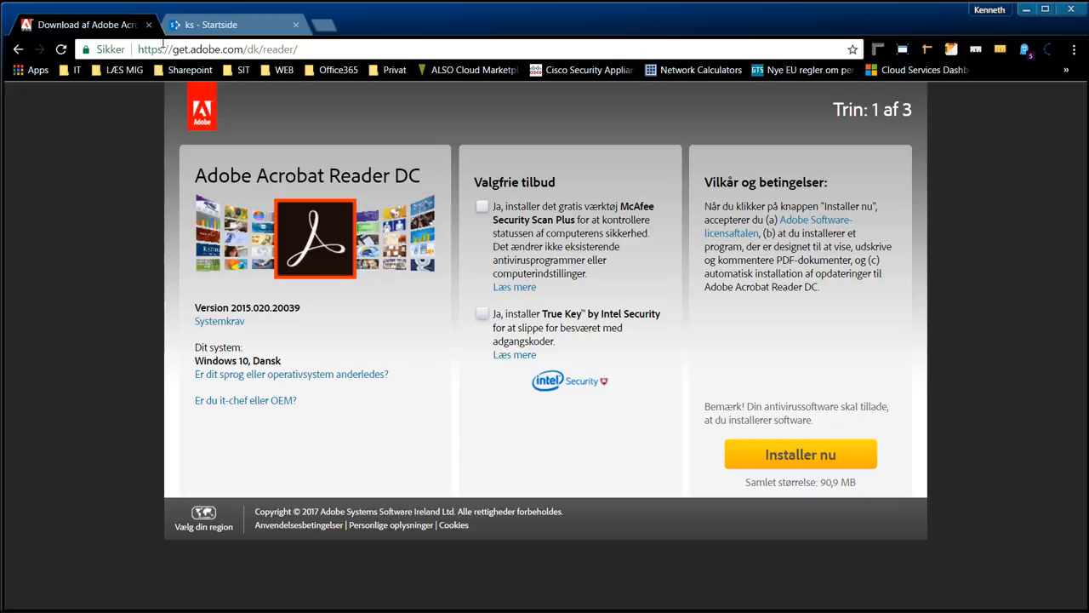
- Open the ks SharePoint site's Dokumenter library and copy its address only up to "Delte%20dokumenter"
{"action": "left_click", "coordinate": [236, 26]}
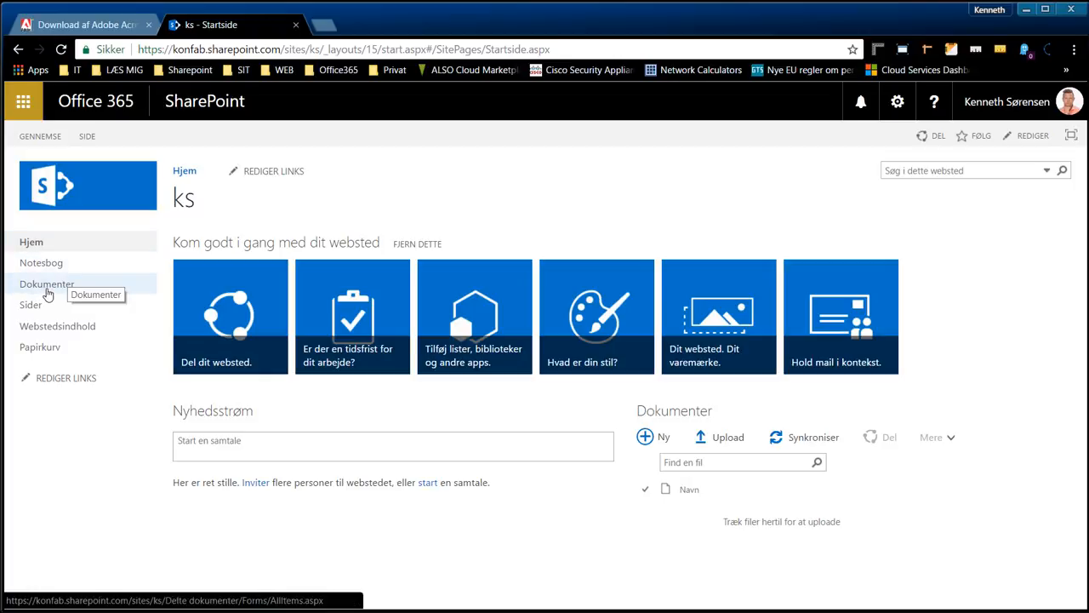
{"action": "left_click", "coordinate": [47, 292]}
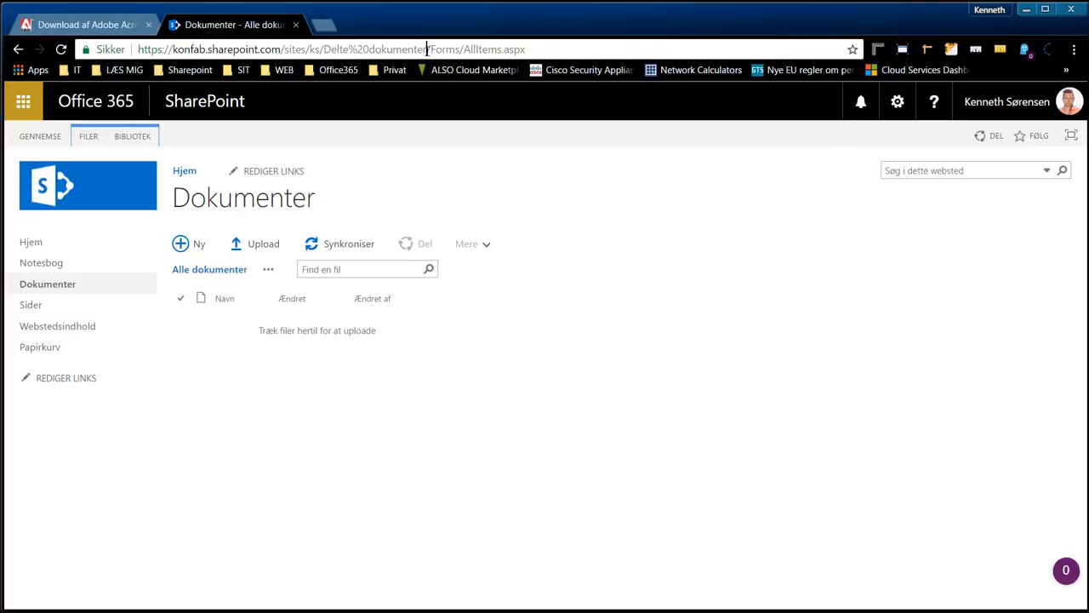
{"action": "left_click_drag", "start_coordinate": [427, 49], "coordinate": [133, 49]}
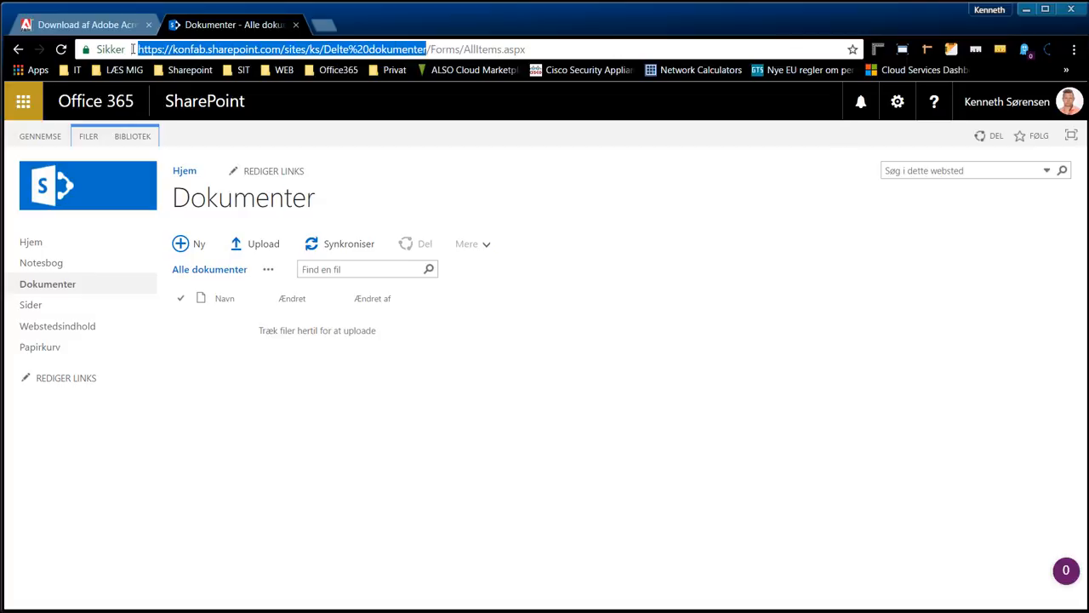
{"action": "right_click", "coordinate": [282, 54]}
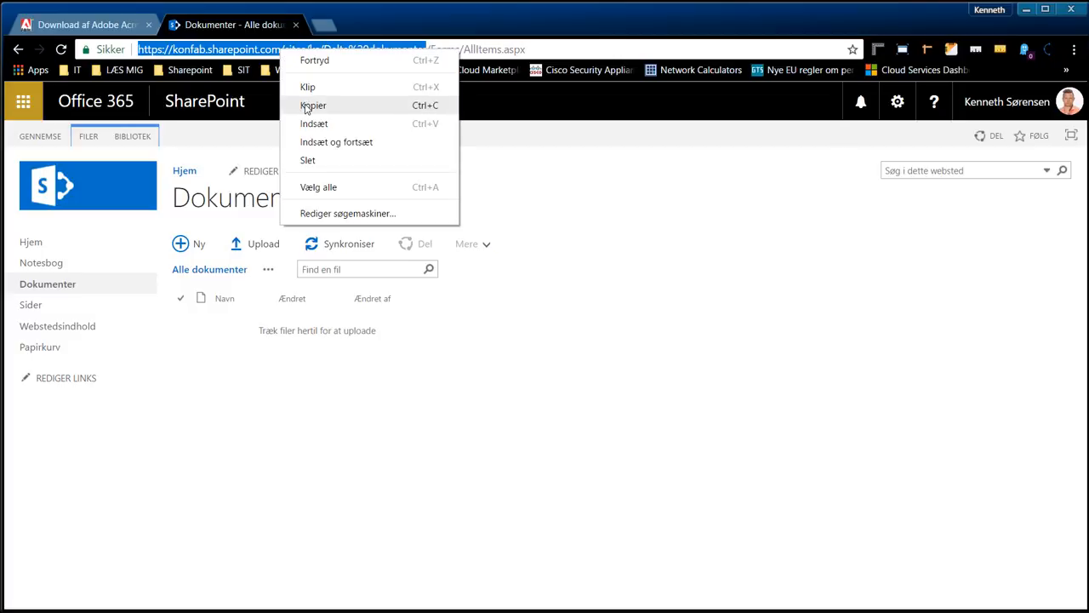
{"action": "left_click", "coordinate": [308, 105]}
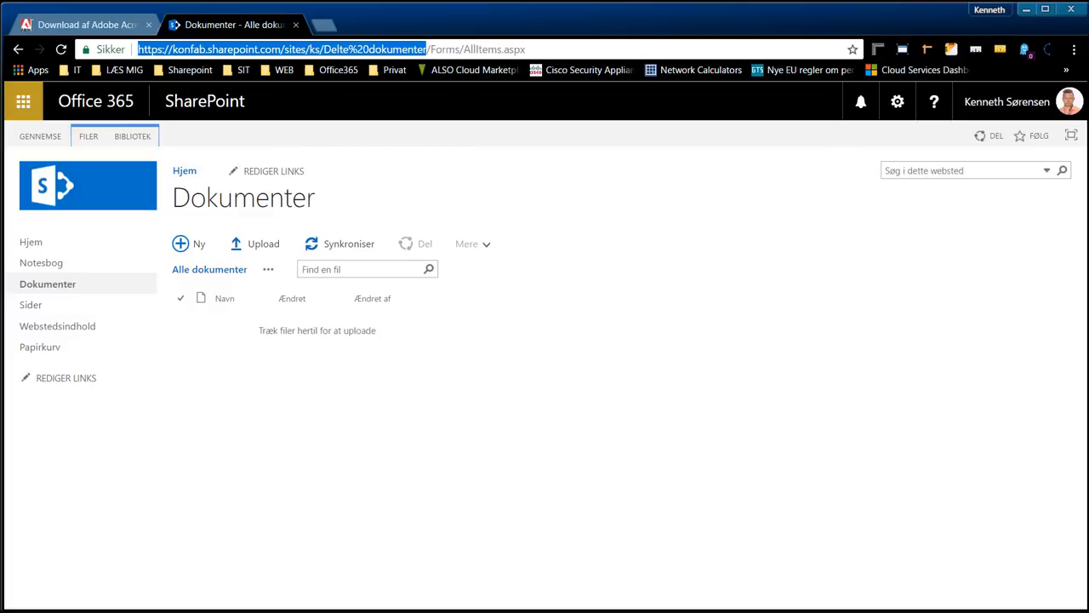
- Switch to Adobe Acrobat Reader DC, enlarge its window and start adding a SharePoint site as a storage account
{"action": "key", "text": "super+e"}
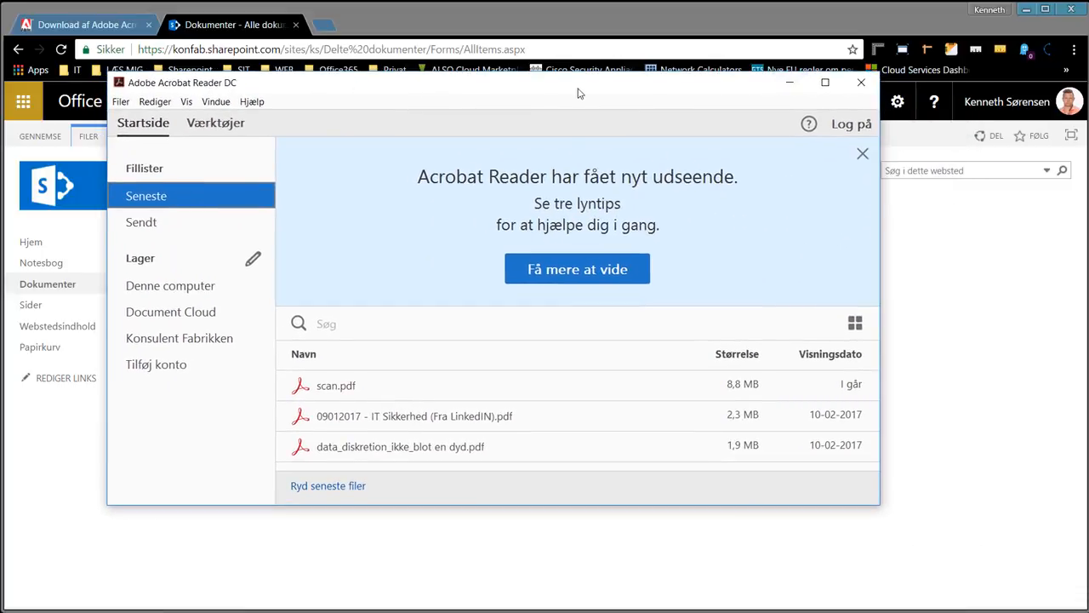
{"action": "left_click_drag", "start_coordinate": [578, 92], "coordinate": [483, 24]}
{"action": "left_click_drag", "start_coordinate": [787, 439], "coordinate": [980, 542]}
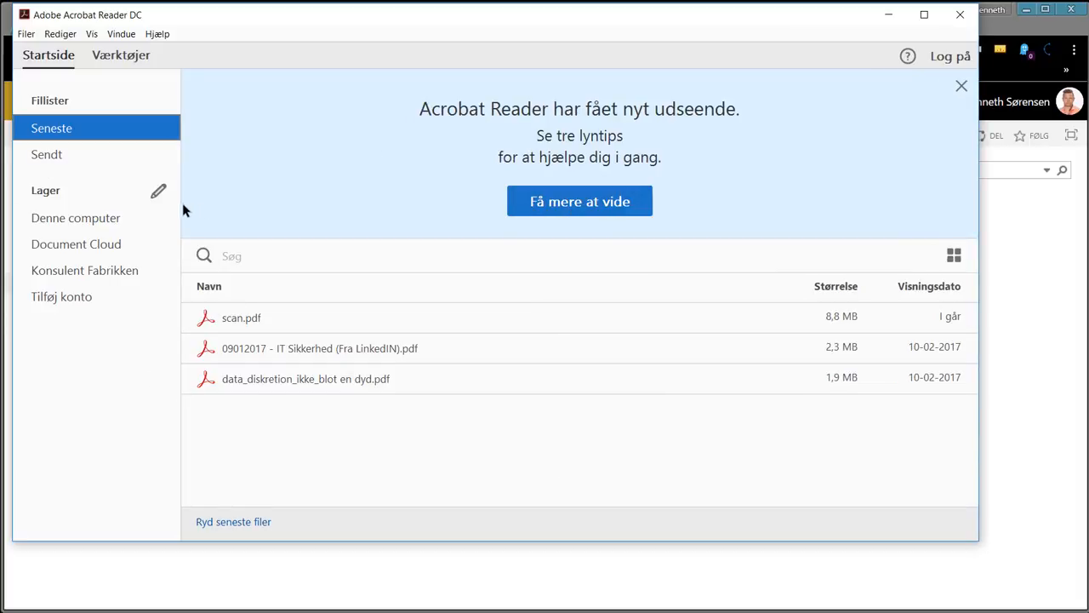
{"action": "left_click", "coordinate": [58, 302]}
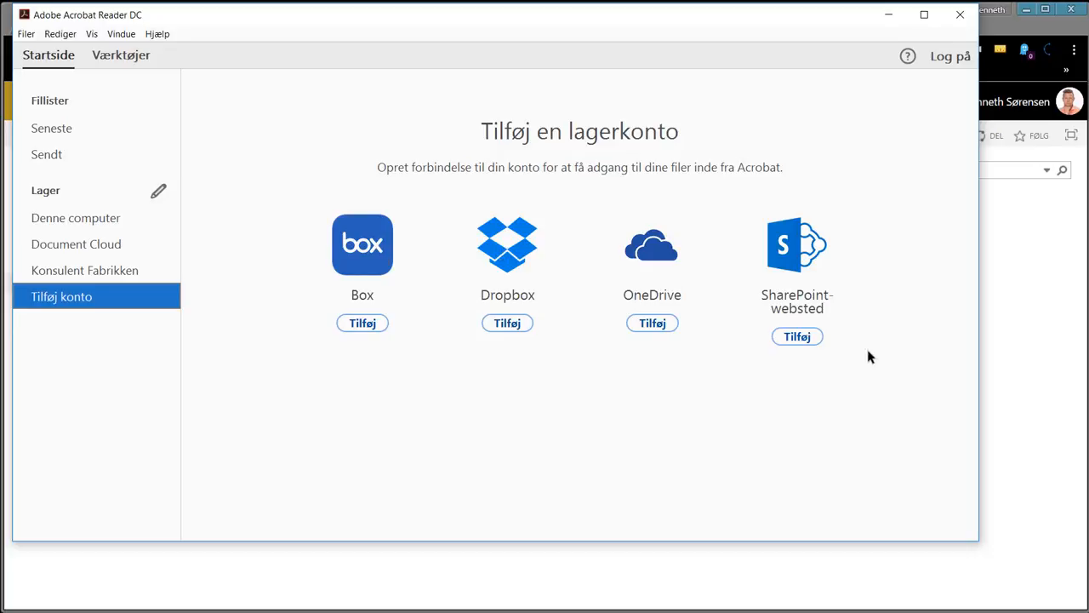
{"action": "left_click", "coordinate": [796, 339]}
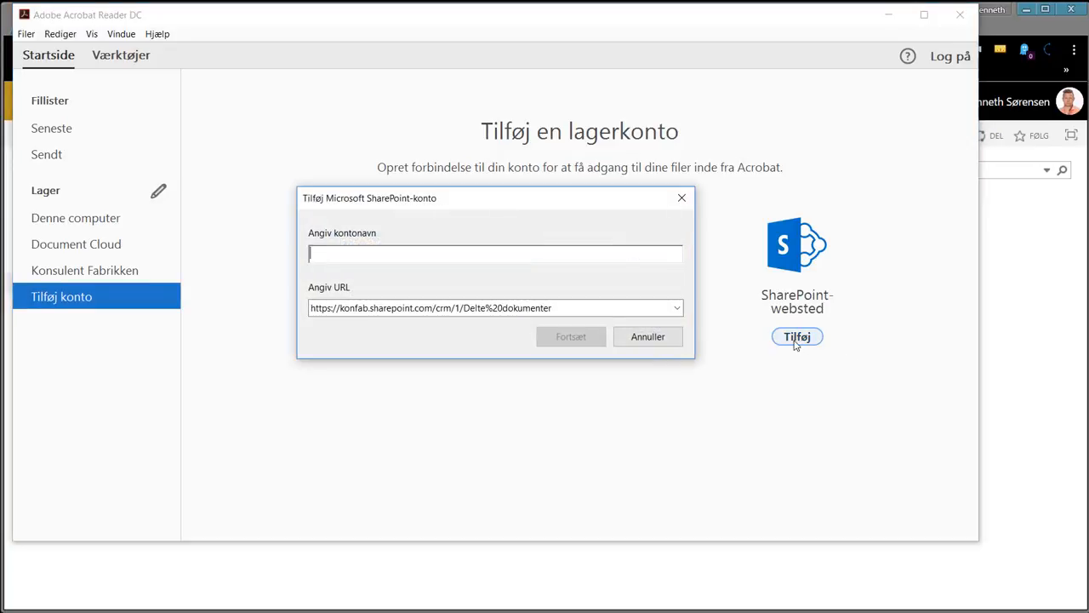
{"action": "type", "text": "Kenneth"}
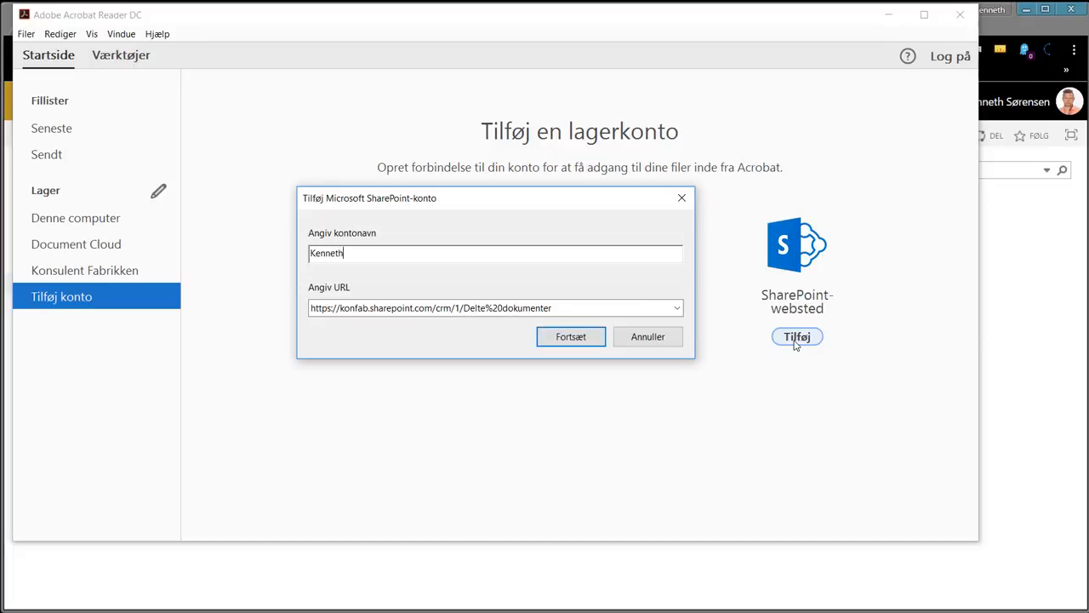
{"action": "type", "text": " S"}
{"action": "type", "text": "ti"}
{"action": "key", "text": "BackSpace"}
{"action": "key", "text": "BackSpace"}
{"action": "type", "text": "ite"}
{"action": "left_click_drag", "start_coordinate": [561, 308], "coordinate": [214, 311]}
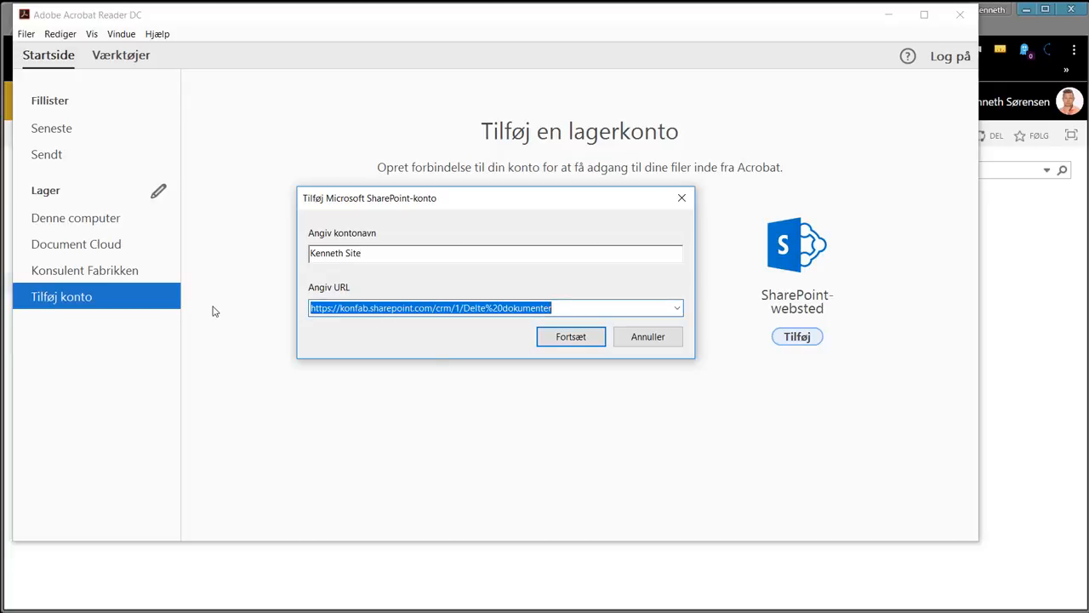
{"action": "key", "text": "ctrl+v"}
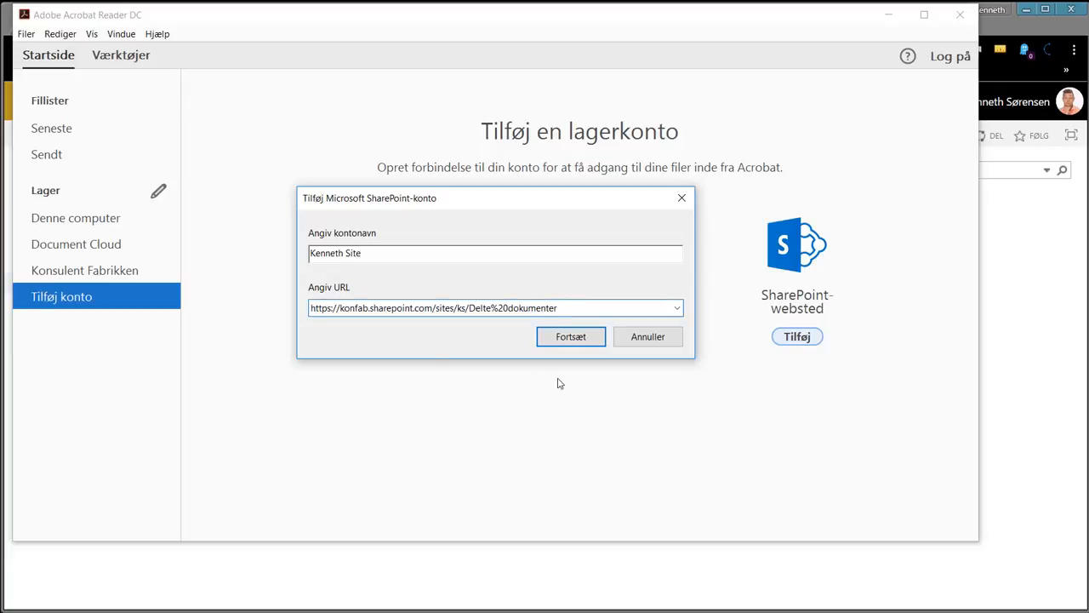
{"action": "left_click", "coordinate": [571, 337]}
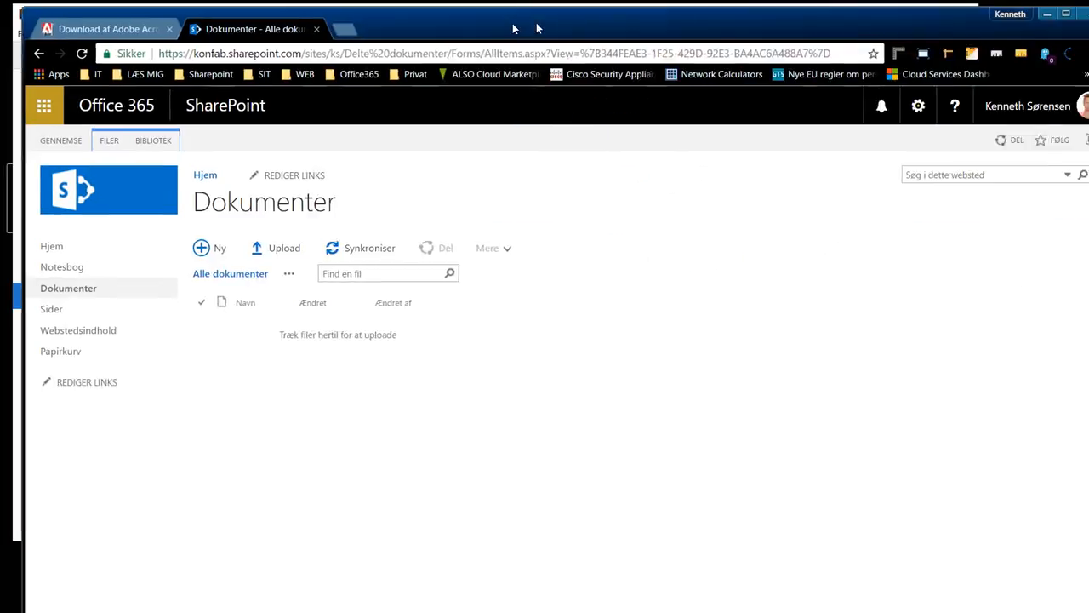
- Create a folder named Mappe001 in the Dokumenter library on the SharePoint site in the browser
{"action": "left_click", "coordinate": [205, 239]}
{"action": "left_click", "coordinate": [331, 376]}
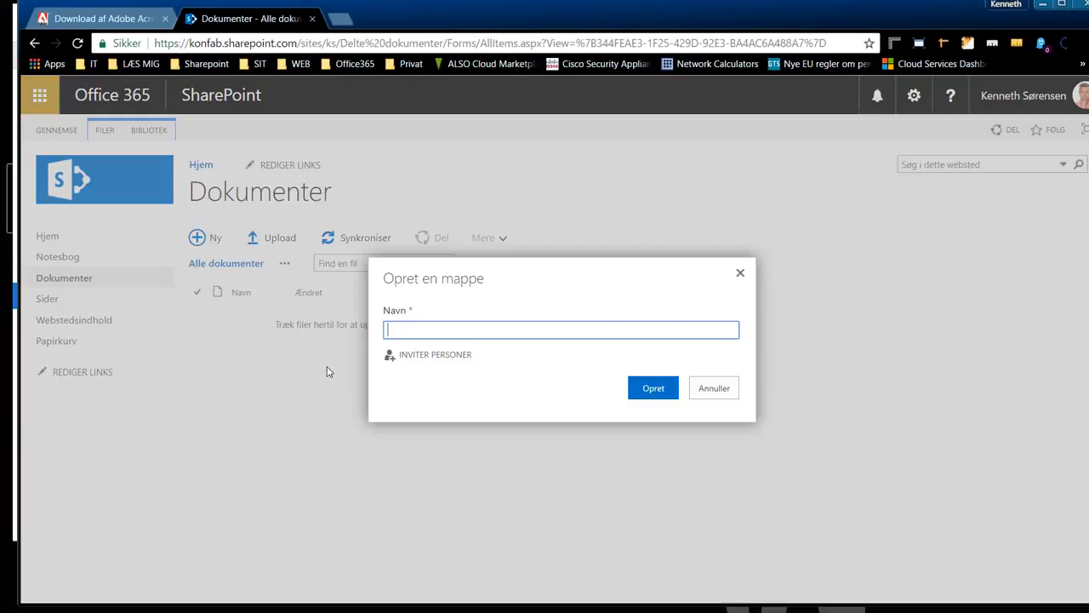
{"action": "type", "text": "Mapp"}
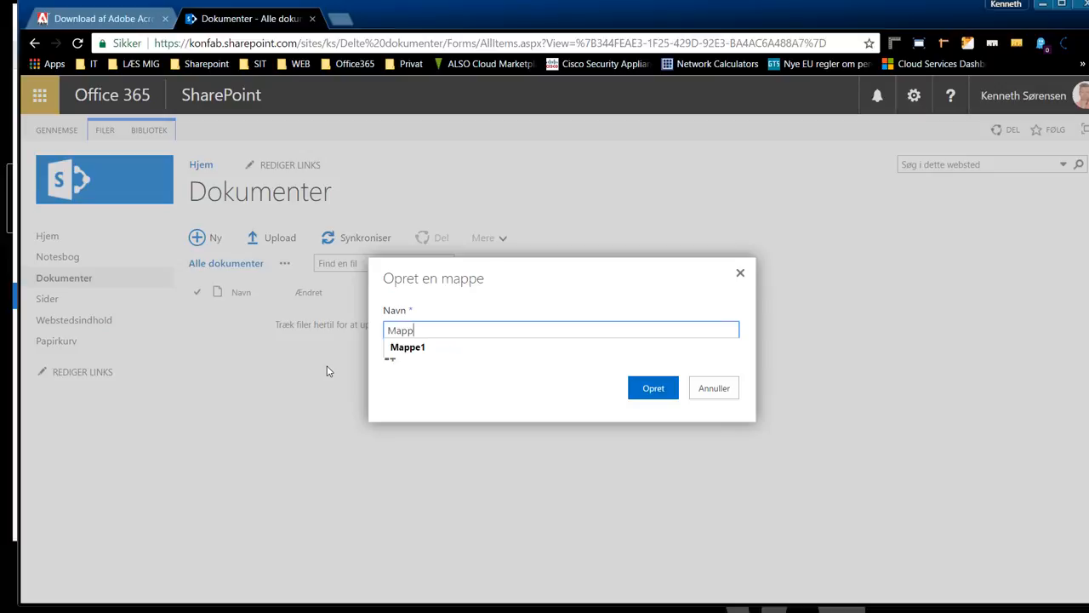
{"action": "type", "text": "e001"}
{"action": "key", "text": "Return"}
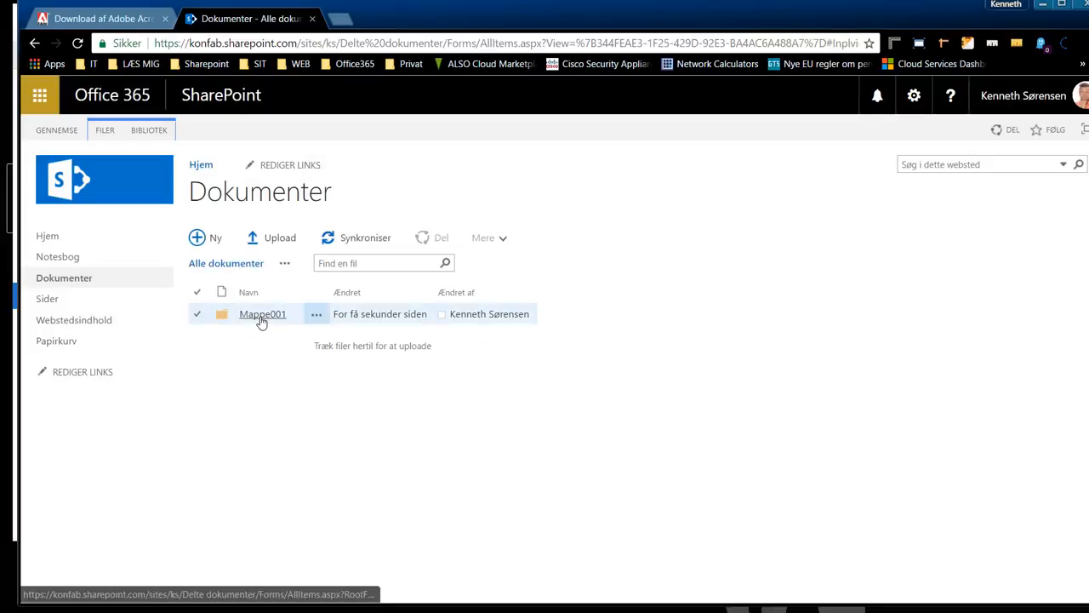
- Upload Gant-Tidsplan.pdf into the Mappe001 folder and return to the Dokumenter library
{"action": "left_click", "coordinate": [261, 319]}
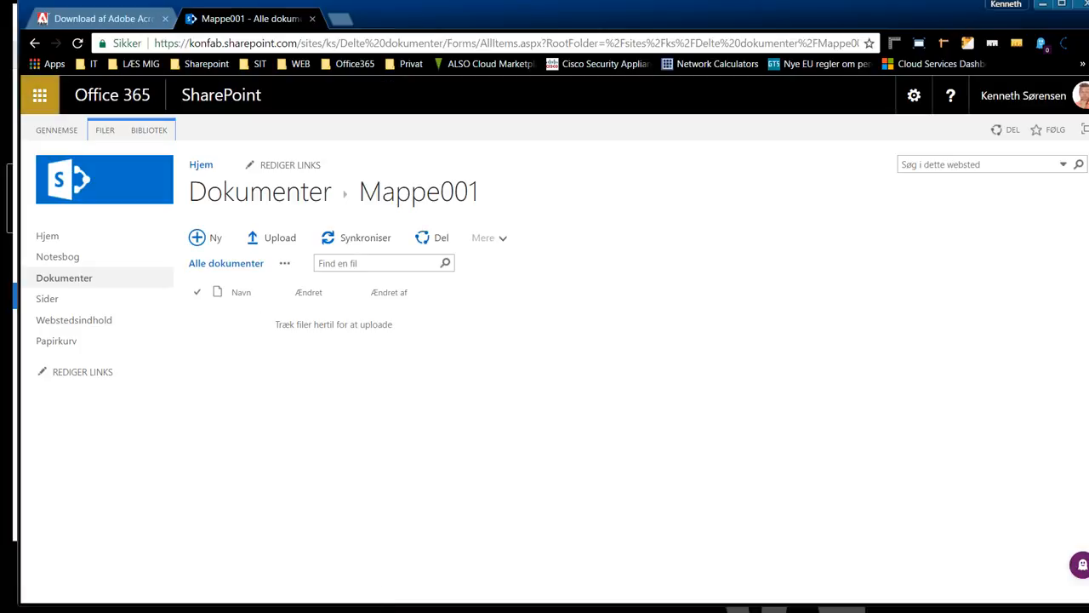
{"action": "left_click_drag", "start_coordinate": [19, 340], "coordinate": [393, 332]}
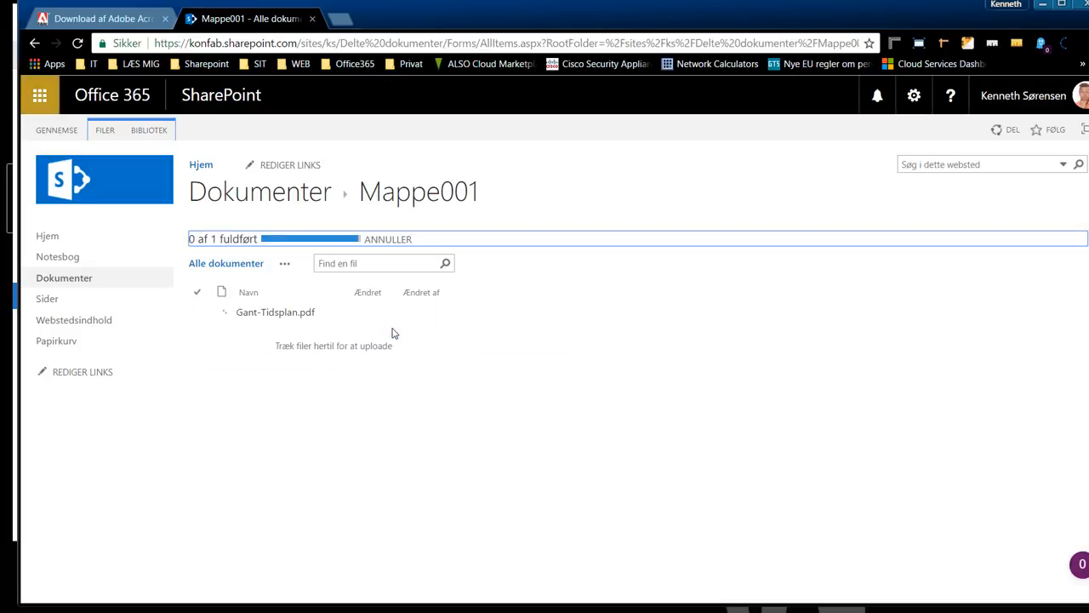
{"action": "left_click", "coordinate": [289, 197]}
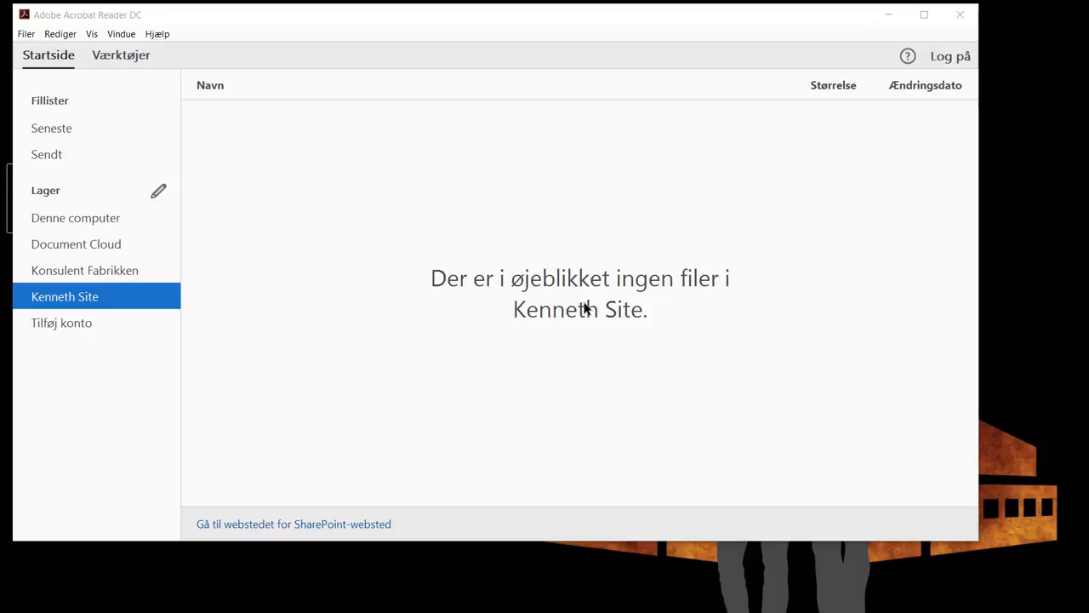
- In Acrobat Reader, reload the added SharePoint account's file list and open Gant-Tidsplan.pdf from Mappe001 without checking it out
{"action": "left_click", "coordinate": [89, 219]}
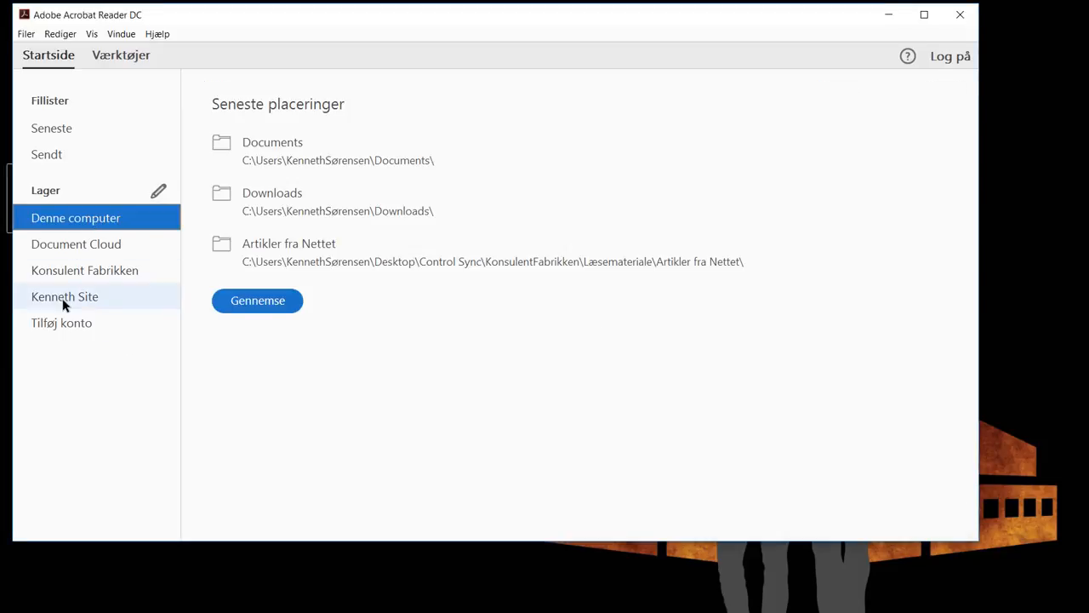
{"action": "left_click", "coordinate": [63, 299]}
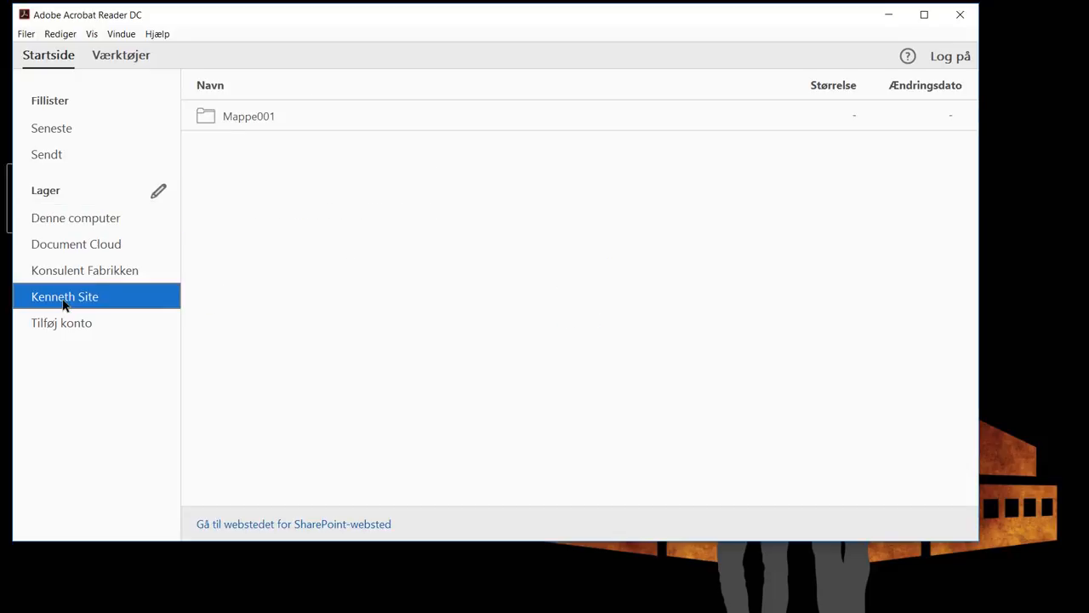
{"action": "left_click", "coordinate": [247, 120]}
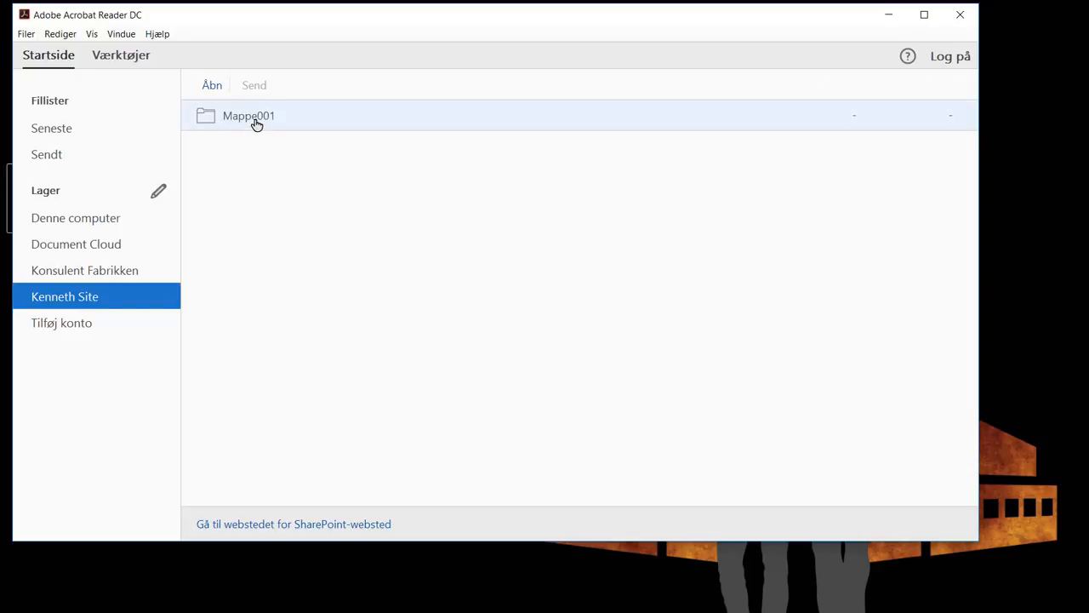
{"action": "left_click", "coordinate": [212, 86]}
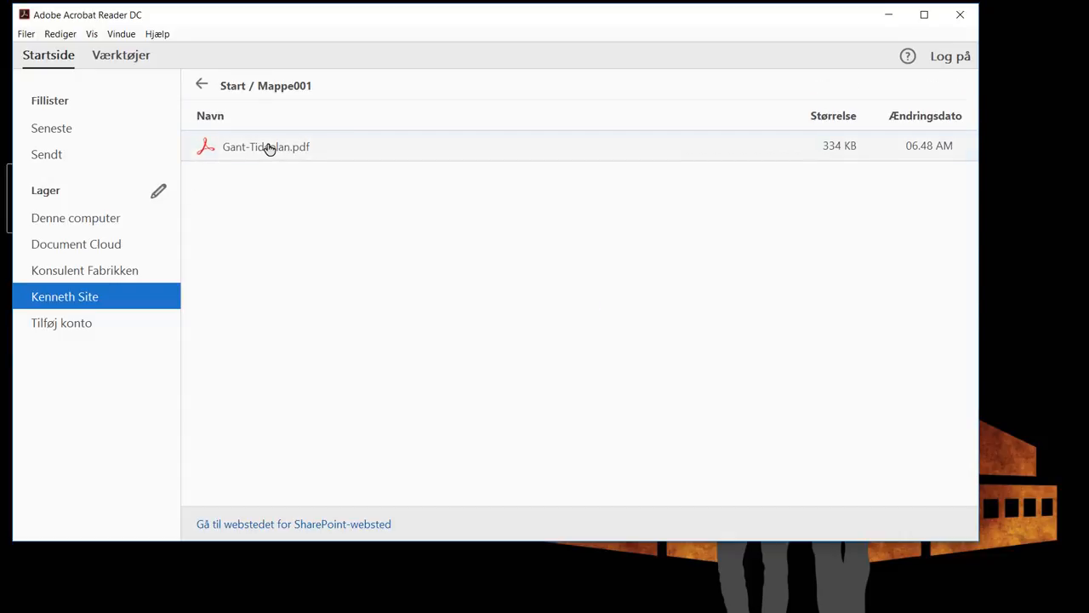
{"action": "left_click", "coordinate": [269, 149]}
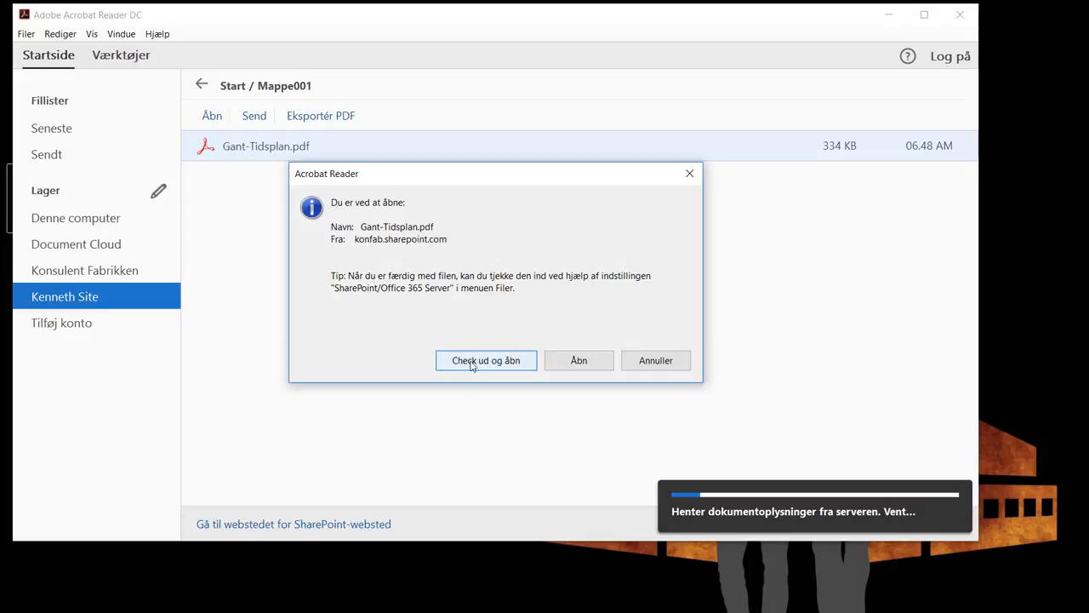
{"action": "left_click", "coordinate": [578, 367]}
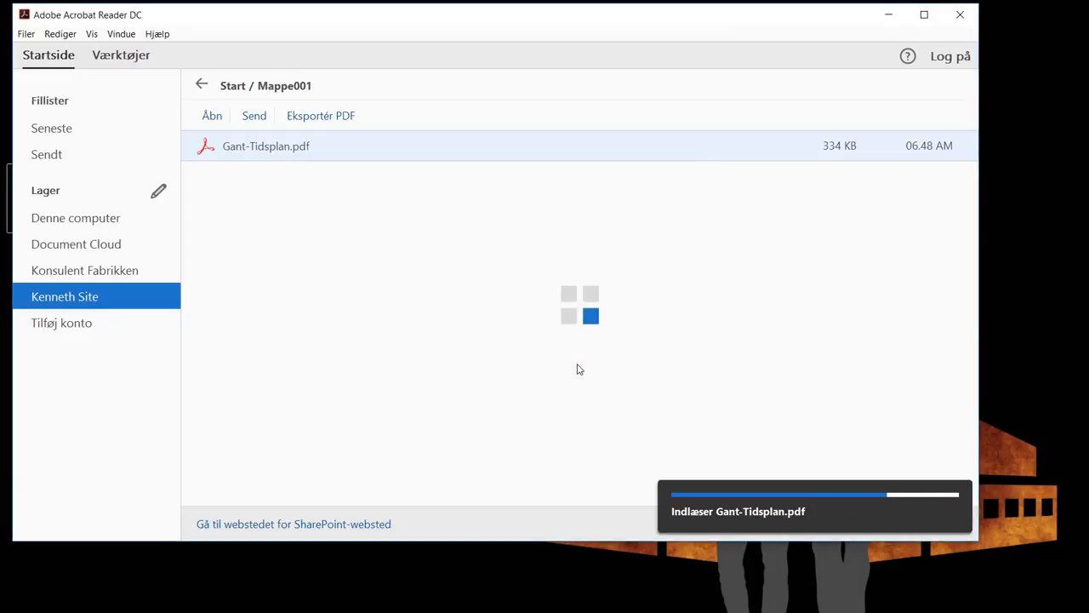